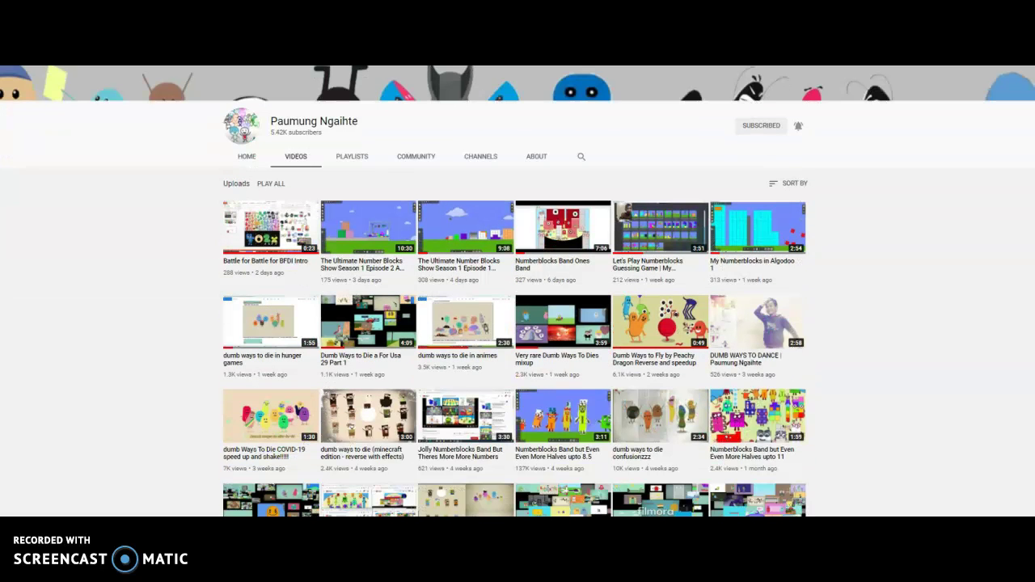
scroll(518, 323, up, 3)
scroll(1014, 237, down, 3)
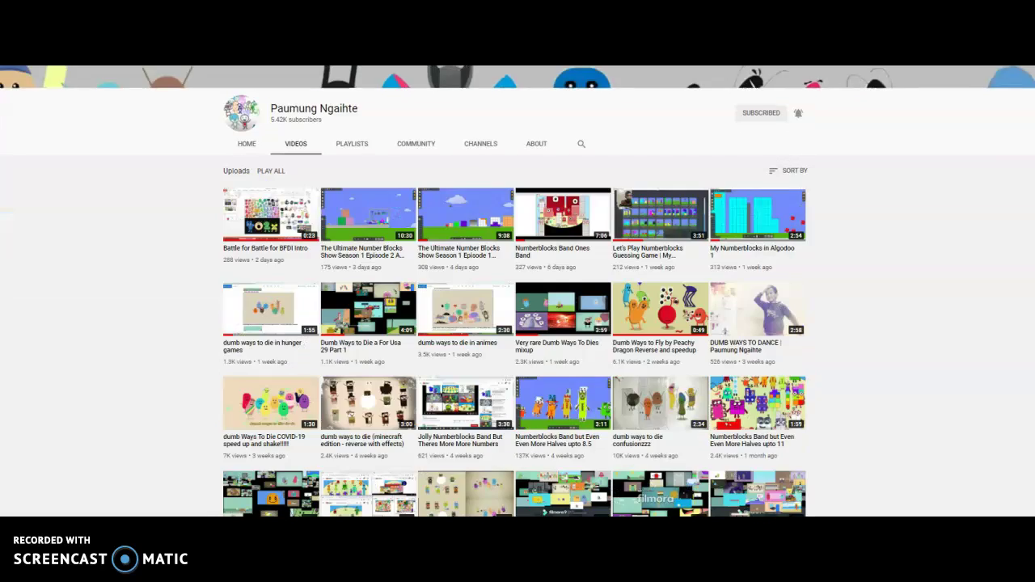
scroll(1014, 237, down, 5)
scroll(1014, 237, up, 5)
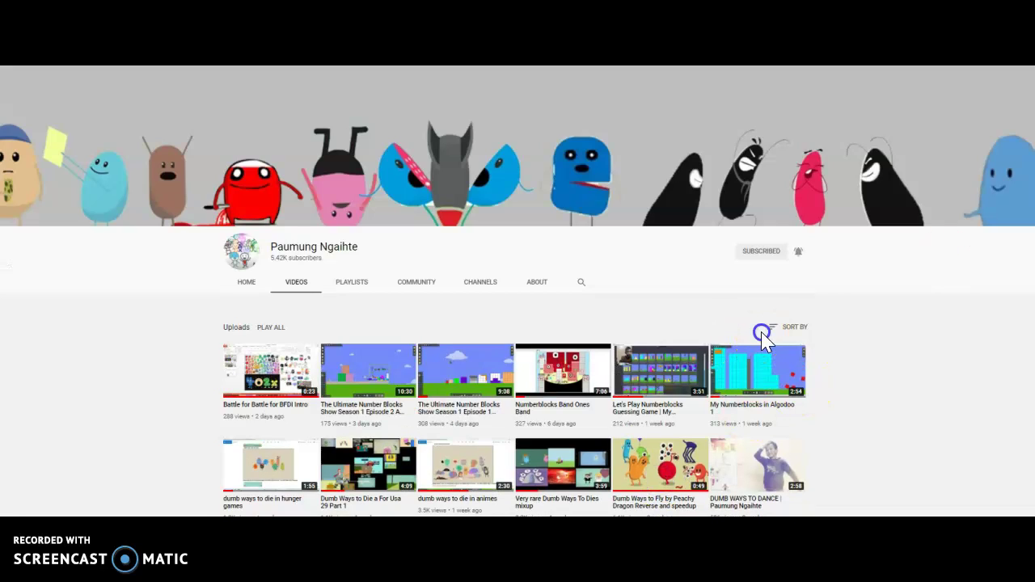
Sort the uploads oldest first, then newest first, and open 'dumb ways to die in hunger games'.
click(789, 327)
click(795, 382)
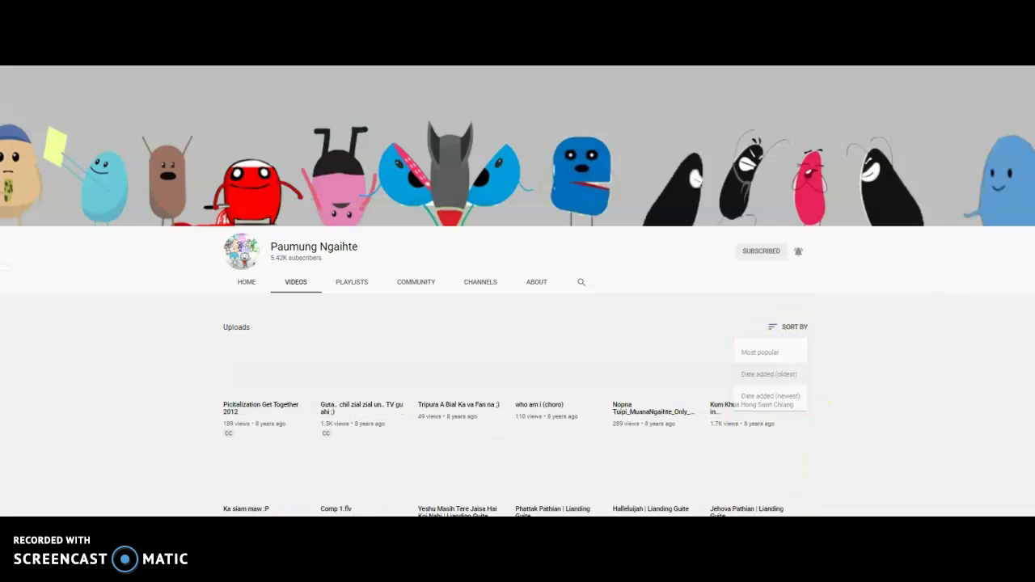
scroll(1019, 468, down, 5)
scroll(515, 291, down, 6)
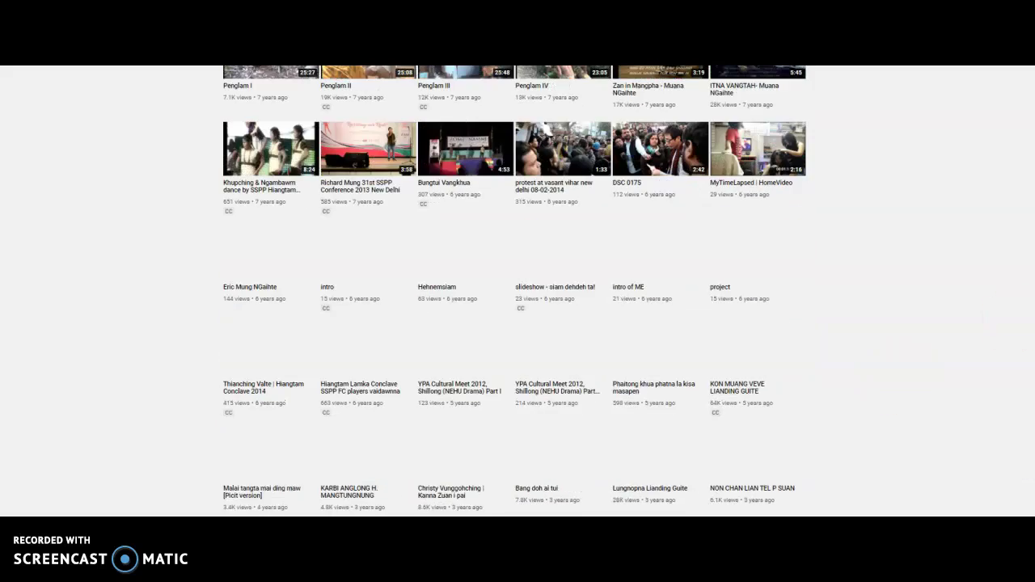
scroll(515, 291, up, 3)
scroll(1006, 453, down, 10)
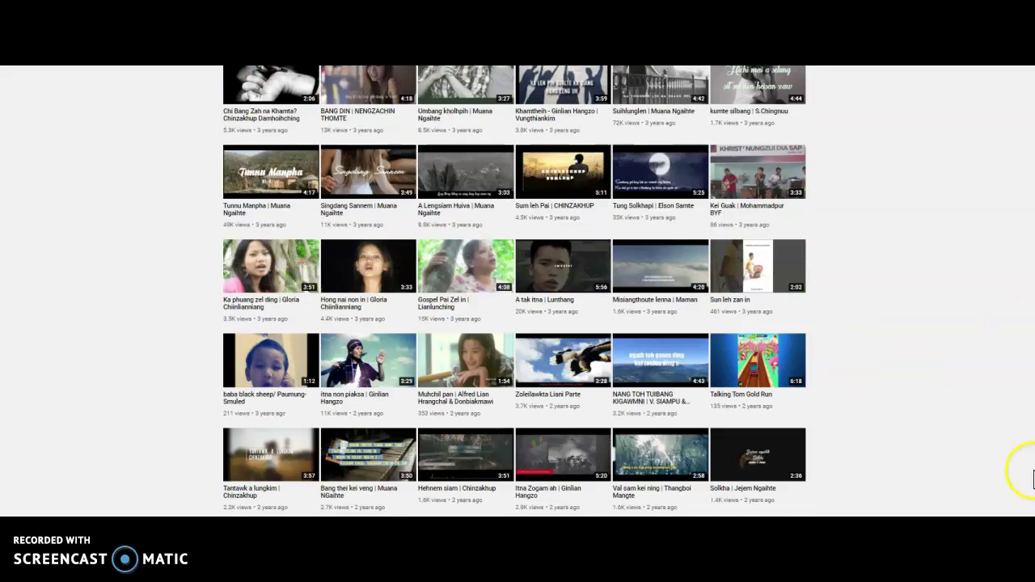
scroll(890, 479, down, 10)
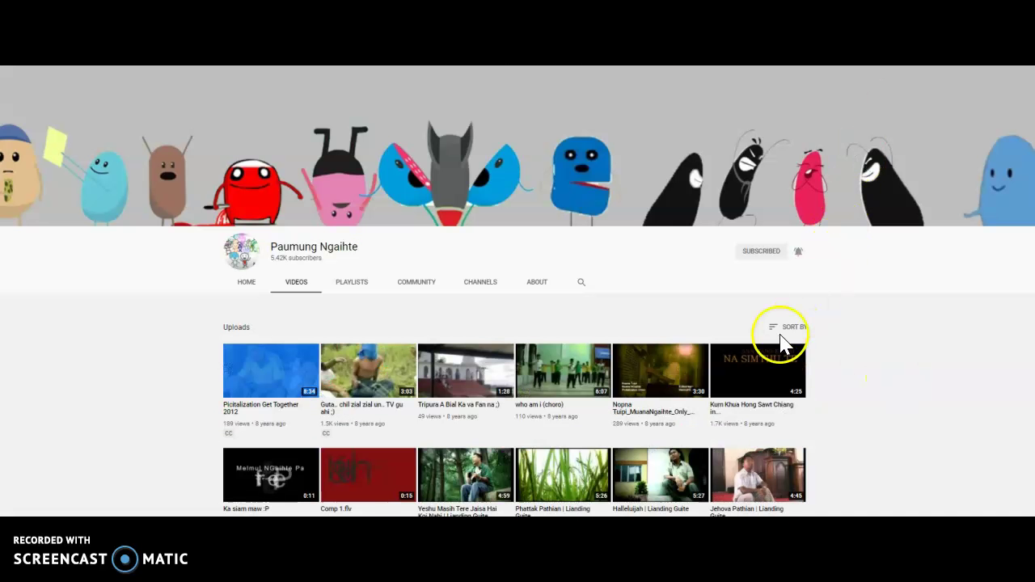
click(792, 326)
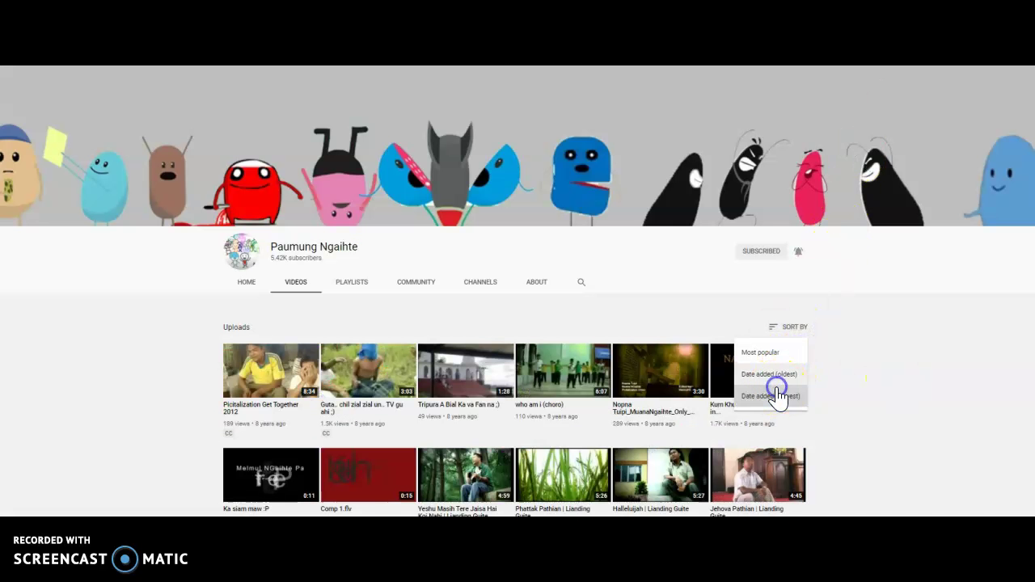
click(776, 396)
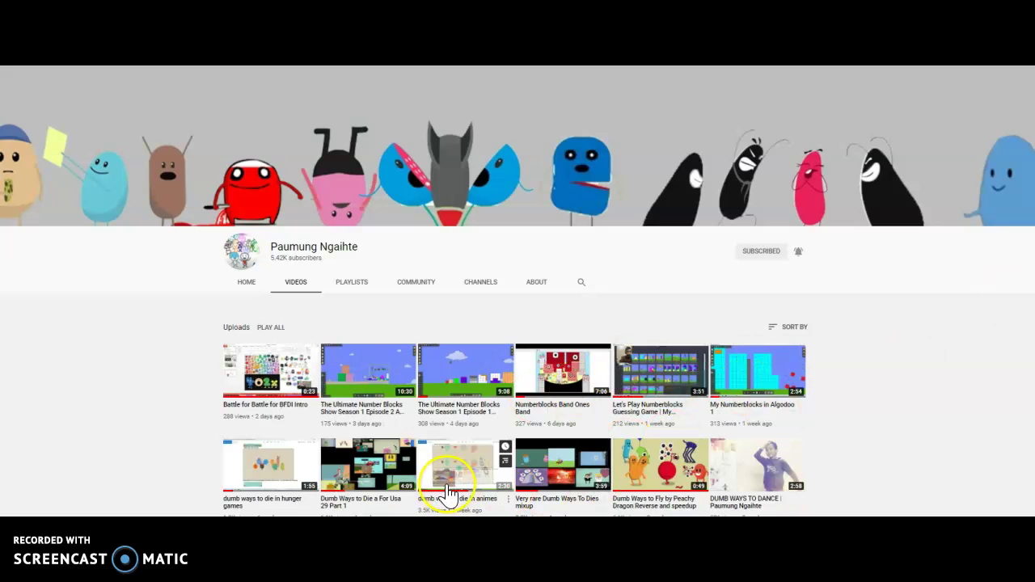
click(263, 485)
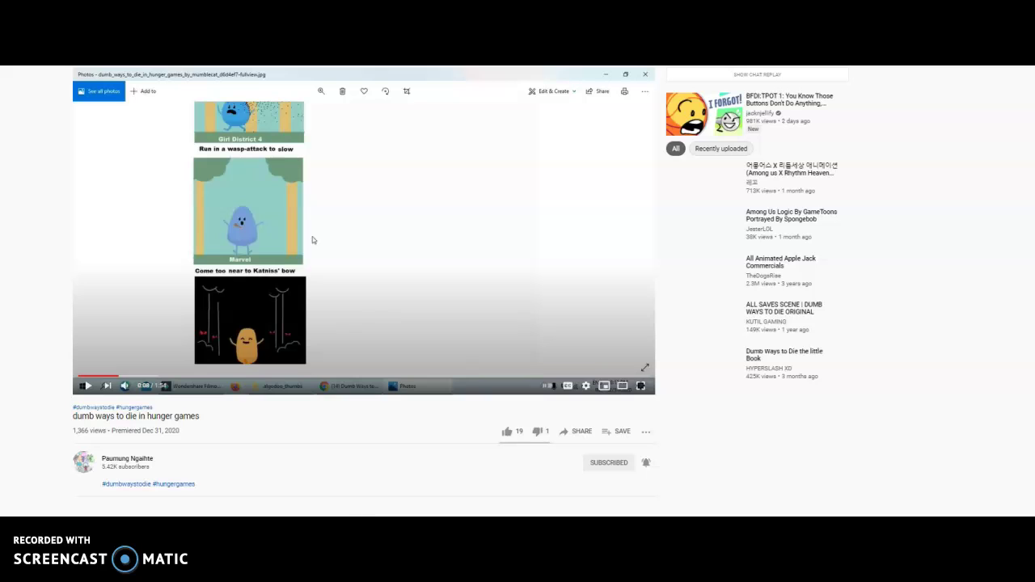
Go back from the hunger games video to the channel's video list.
key(alt+Left)
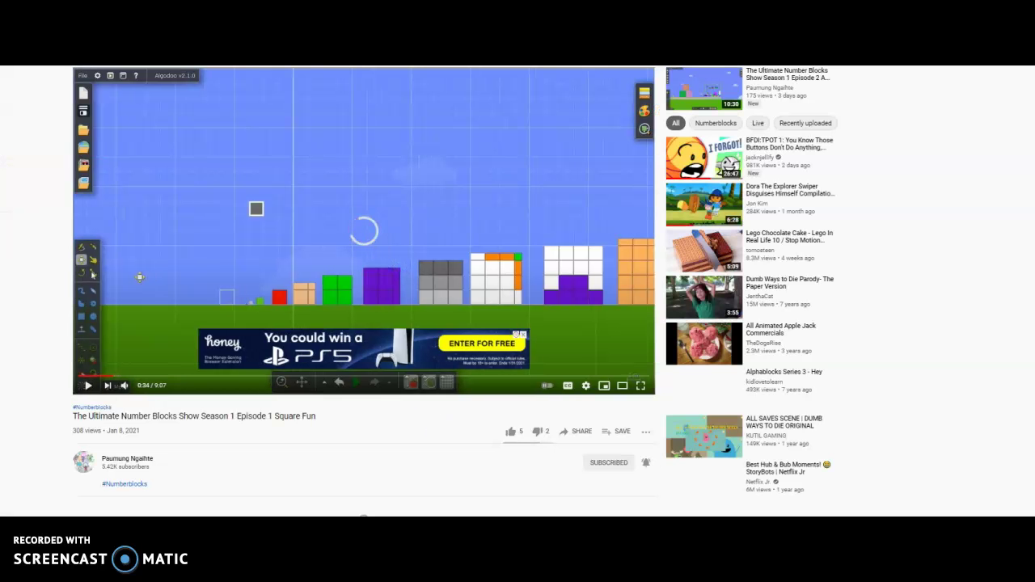
scroll(1009, 270, down, 3)
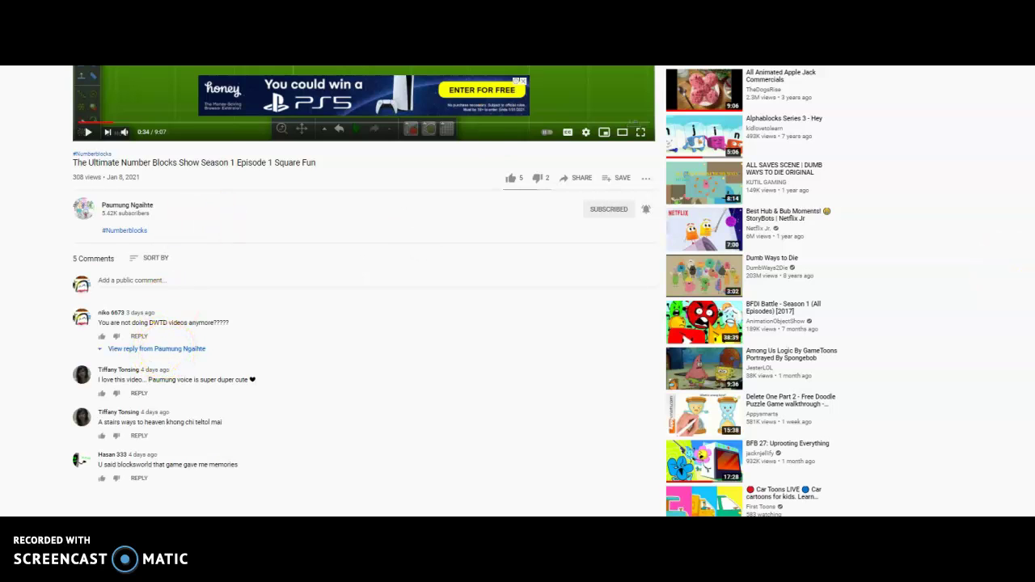
Check notifications, expand the 'No' reply under the first comment, and select its author and date.
click(983, 48)
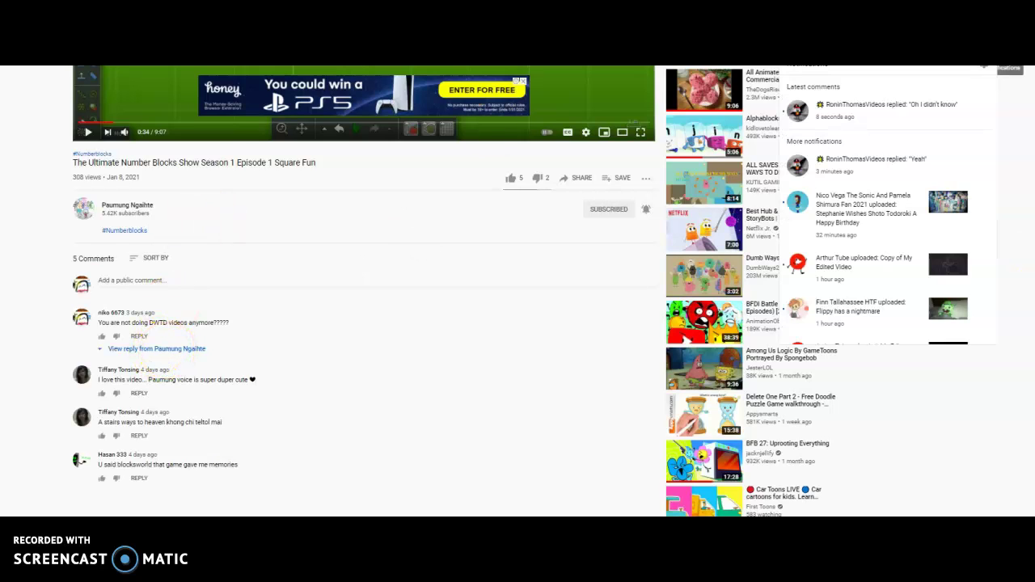
click(194, 350)
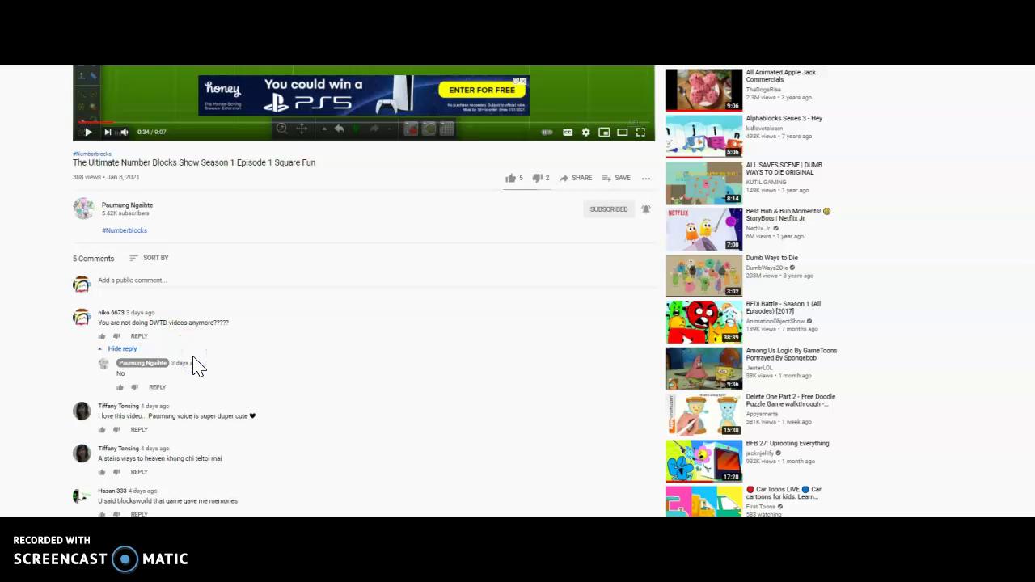
drag(129, 370, 118, 374)
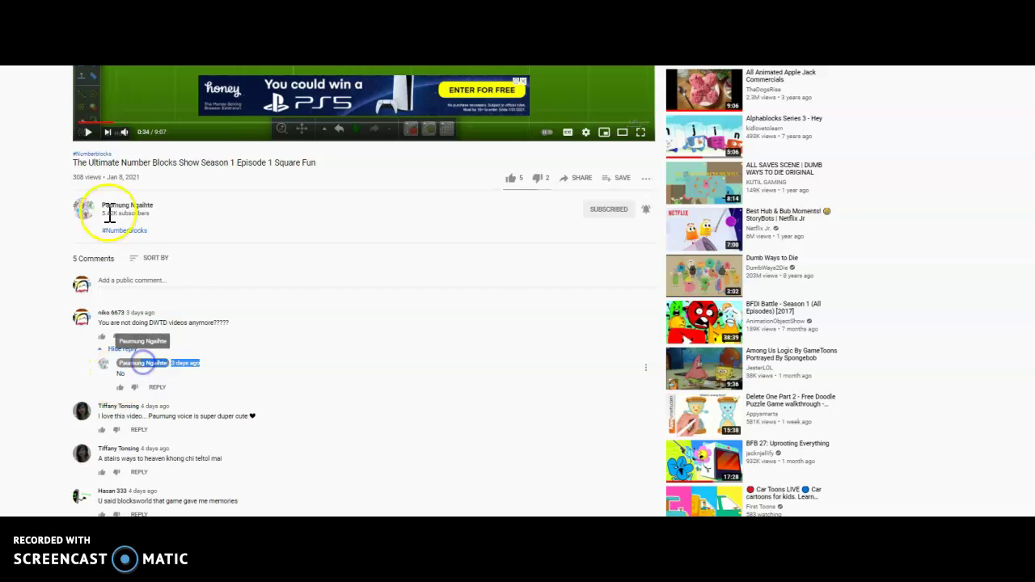
click(82, 212)
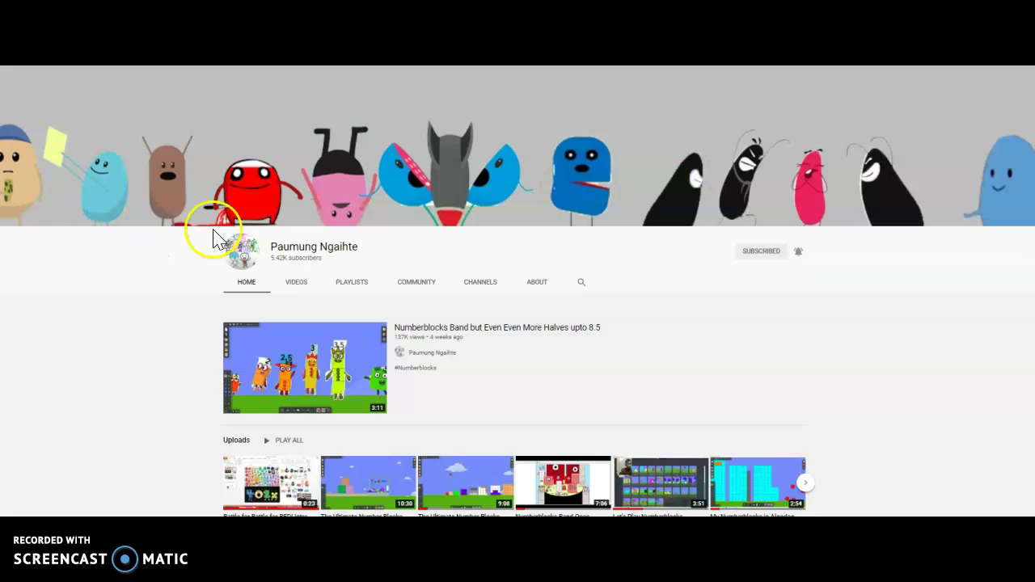
click(288, 282)
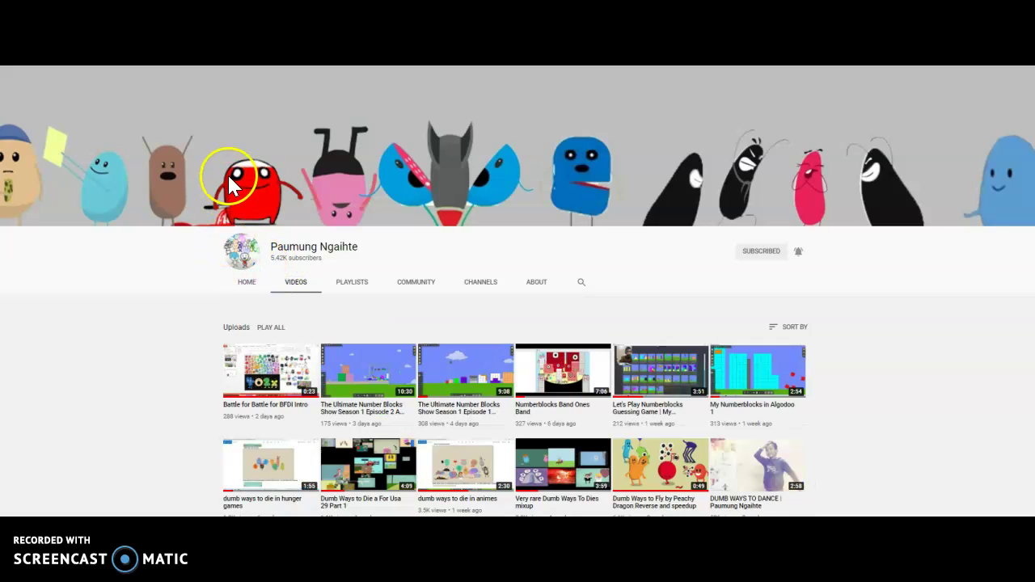
click(700, 174)
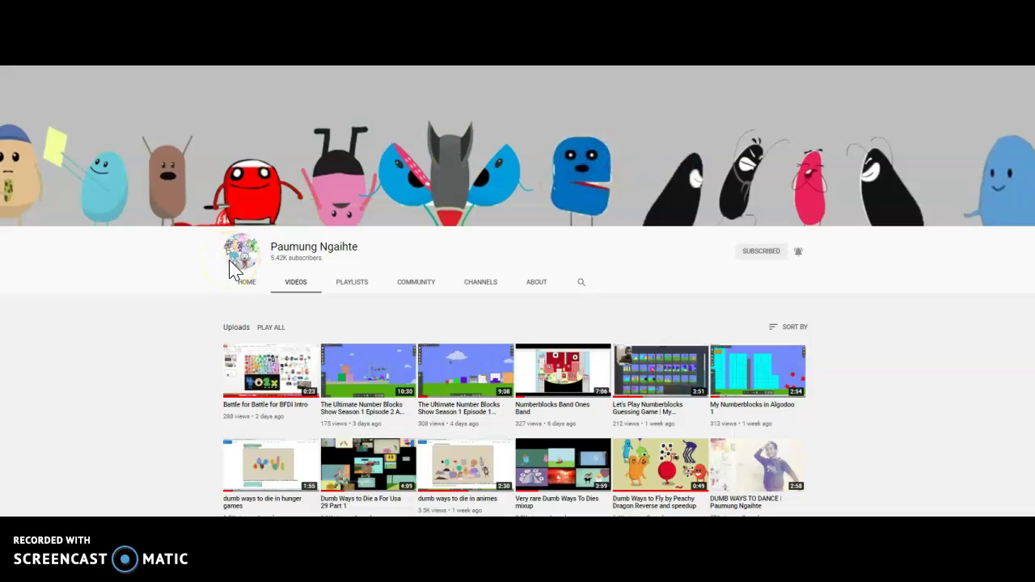